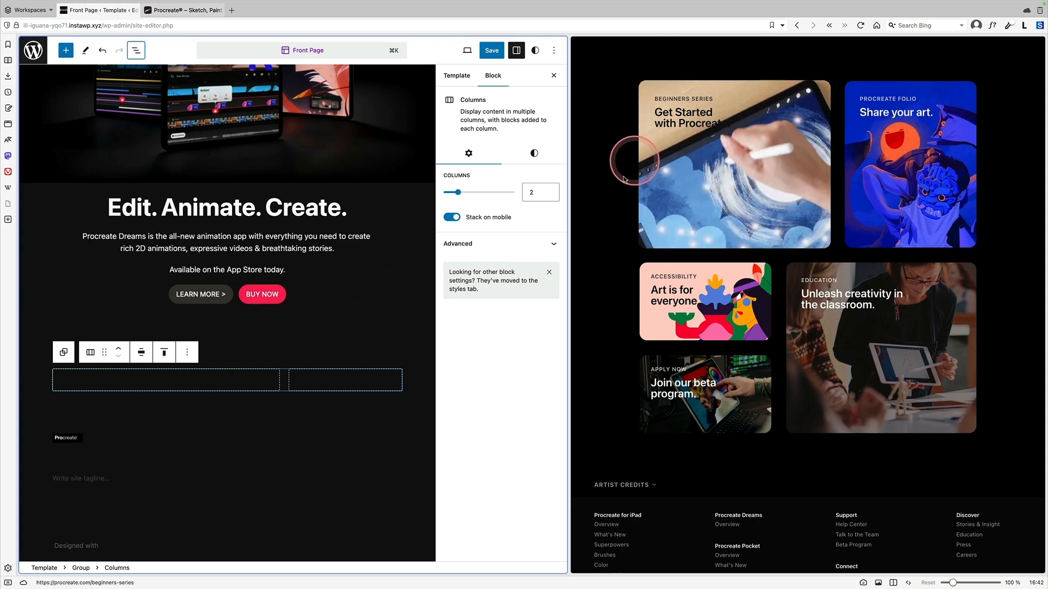
- Insert a Cover block in the wider column and give it the procreate-HD-720p.mov video from the media library
left_click(148, 381)
left_click(166, 380)
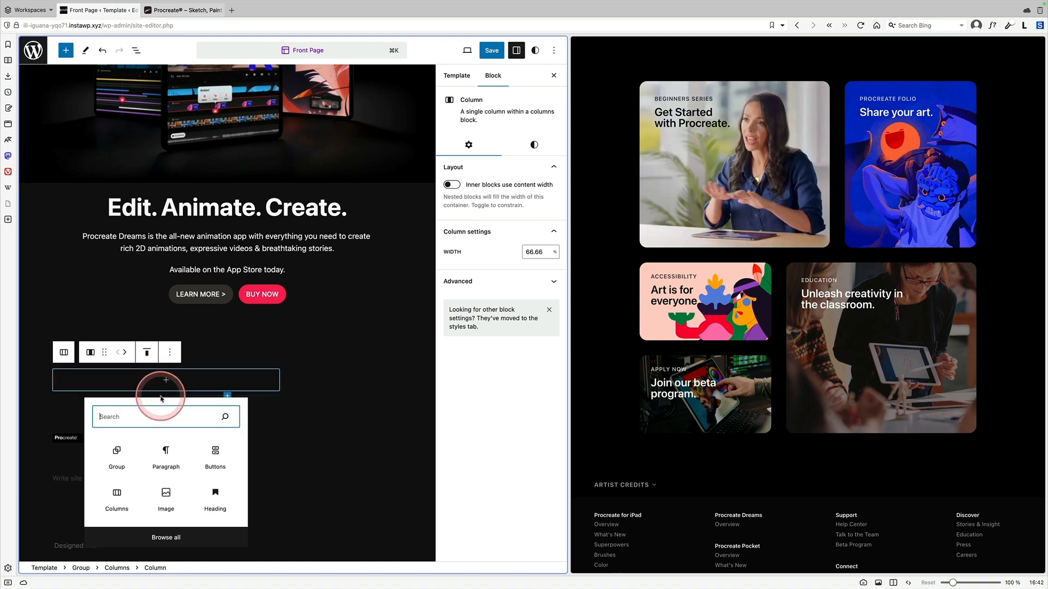
type("cover")
left_click(116, 197)
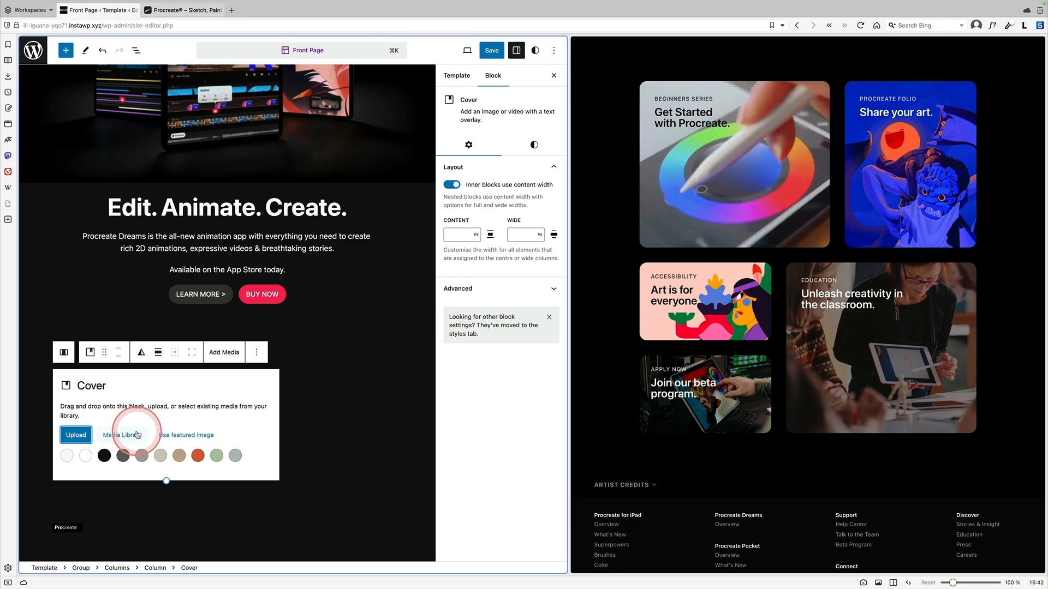
left_click(137, 435)
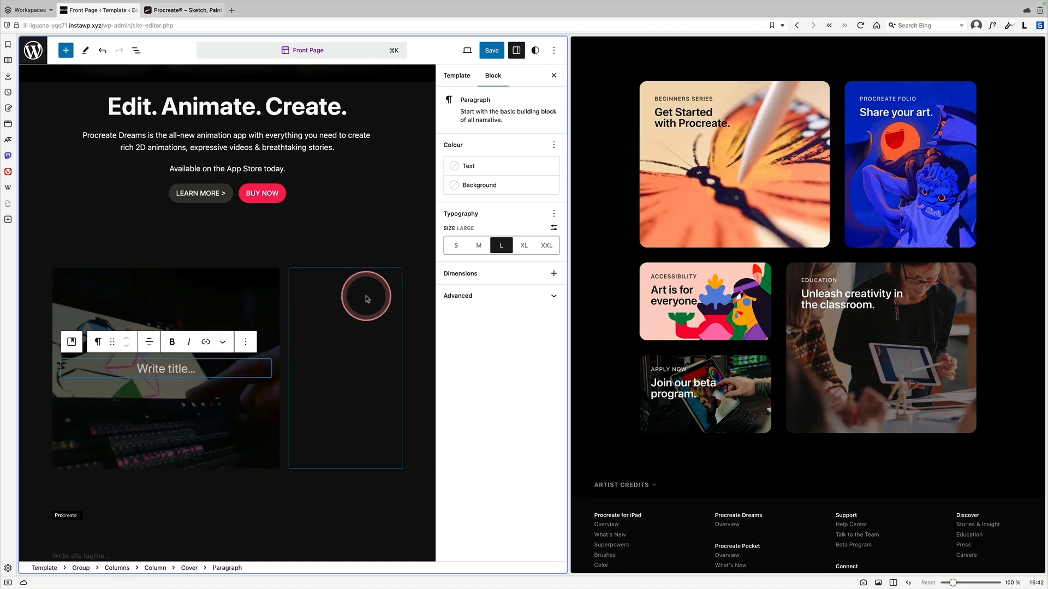
- Enter the cover text "BEGINNERS SERIES" and "Get Started with Procreate." and position the content at the cover's upper left corner
type("EGINNERS SERIES")
key("Return")
type("Get Started with Procreate.")
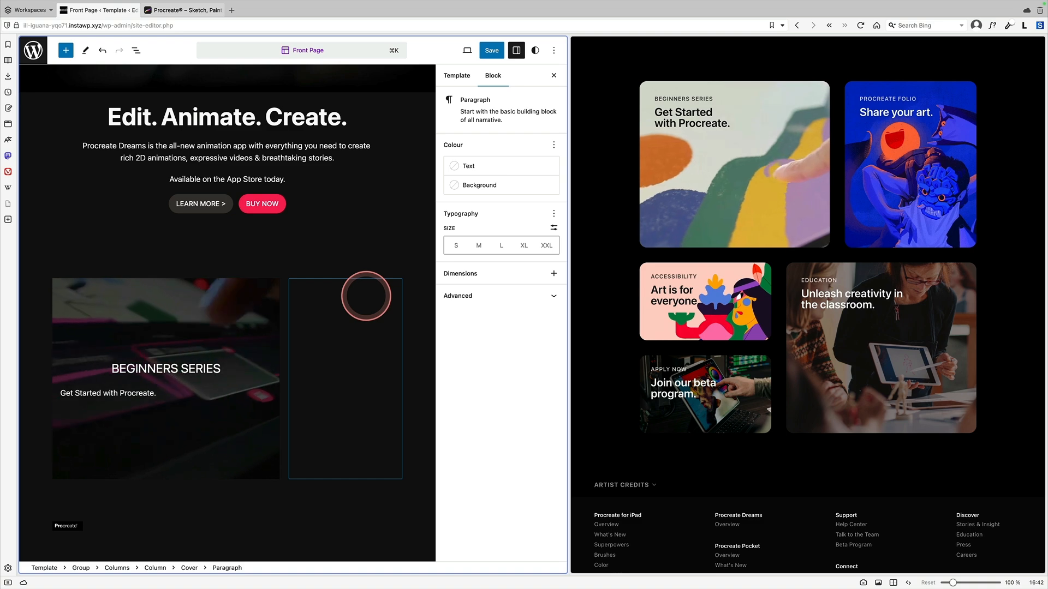
left_click(219, 305)
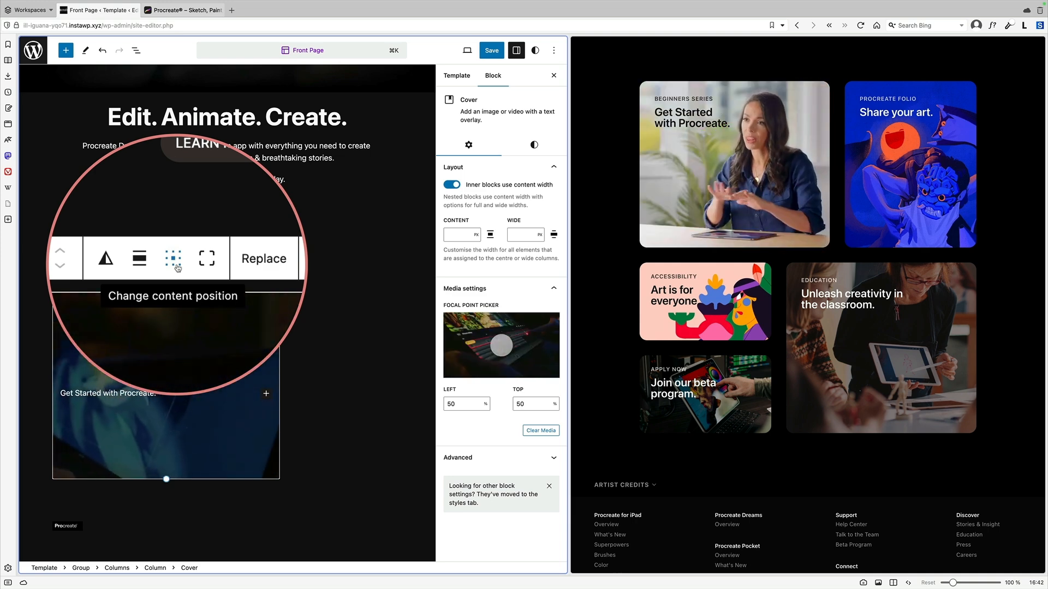
left_click(174, 261)
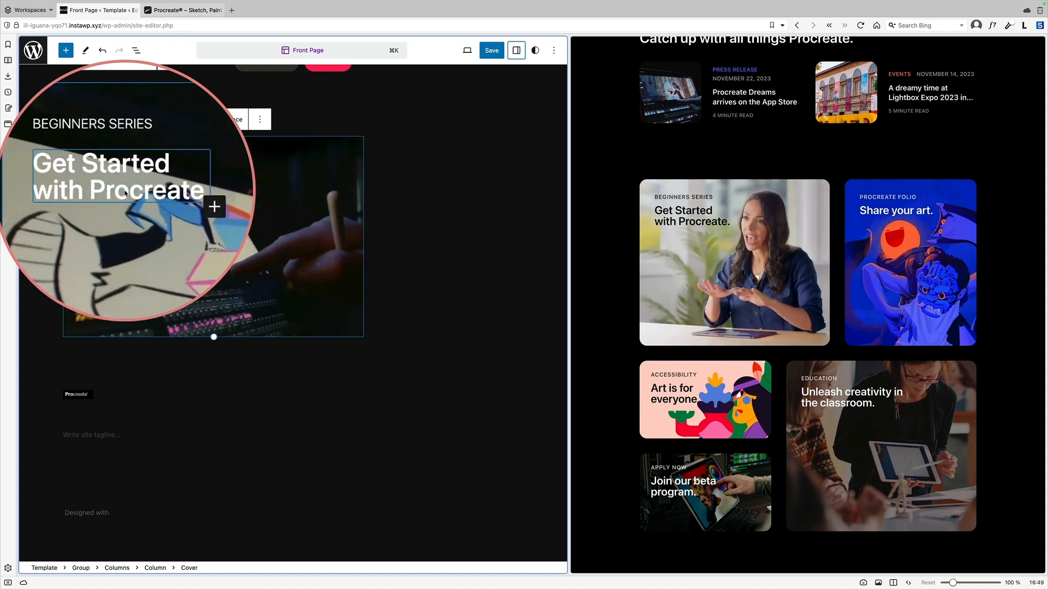
left_click(125, 192)
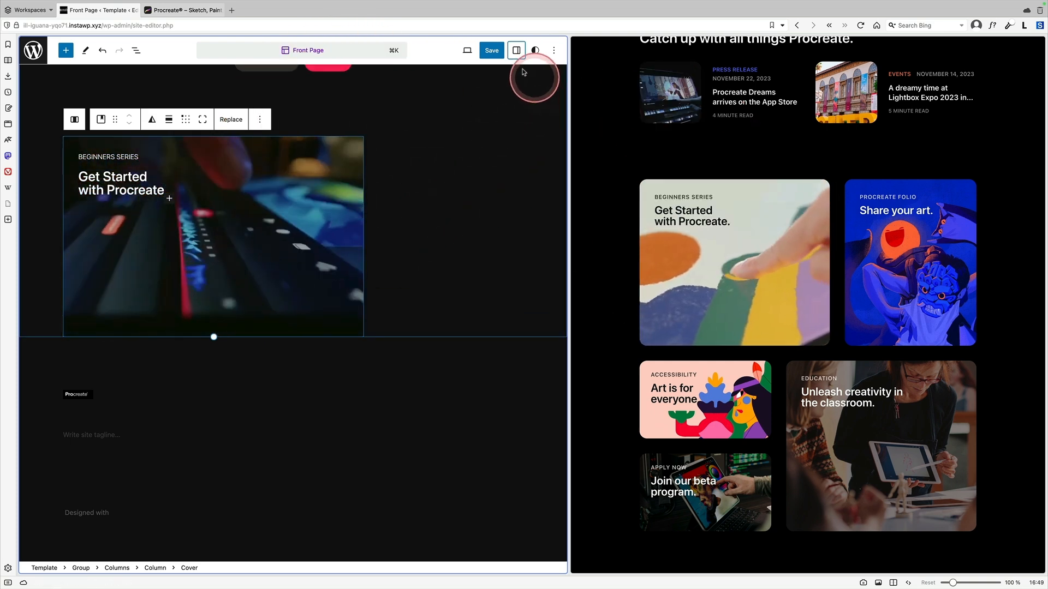
- Round the corners of the Beginners Series cover through its block styles
left_click(516, 50)
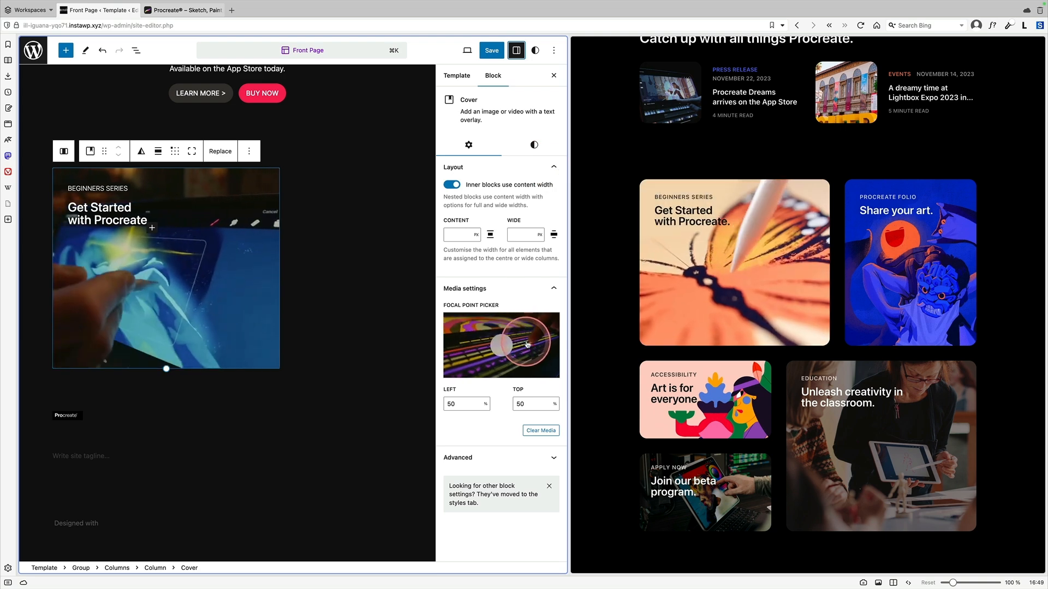
left_click(535, 148)
scroll(548, 376, "down", 3)
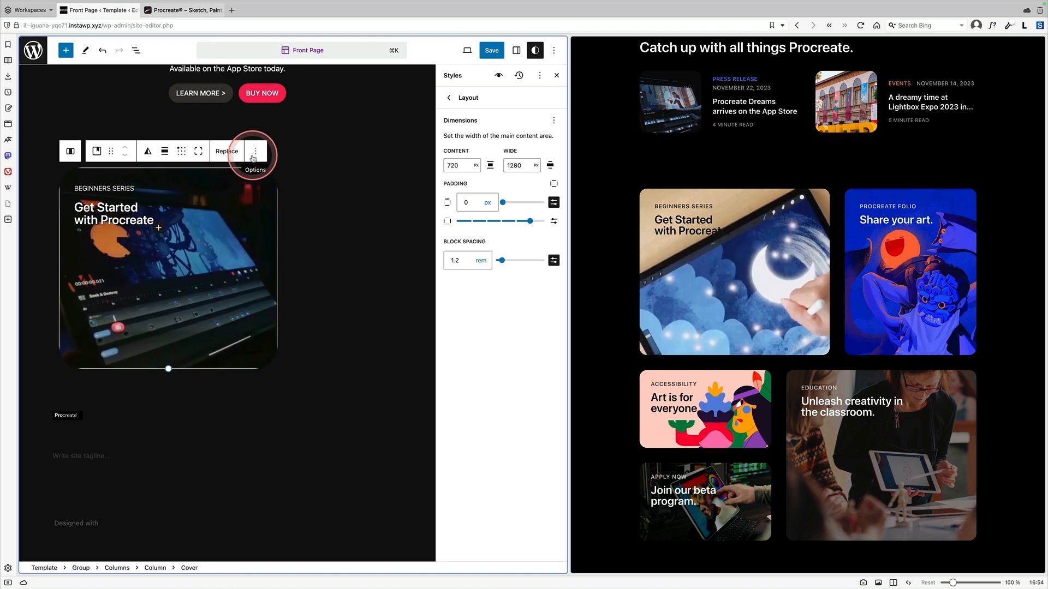
- Create an unsynced pattern named My Card from the Beginners Series cover
left_click(255, 153)
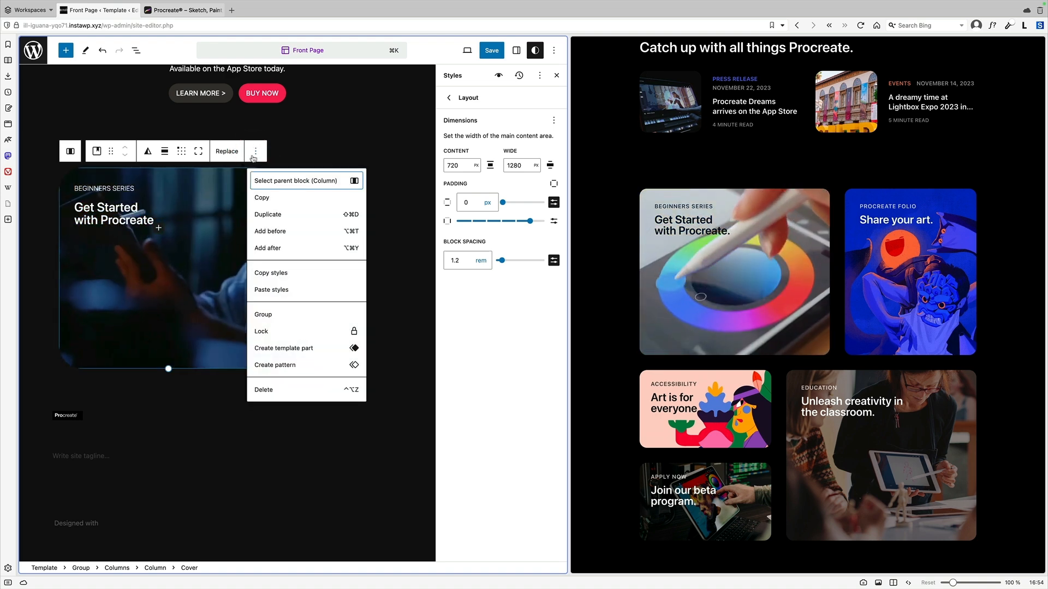
left_click(289, 365)
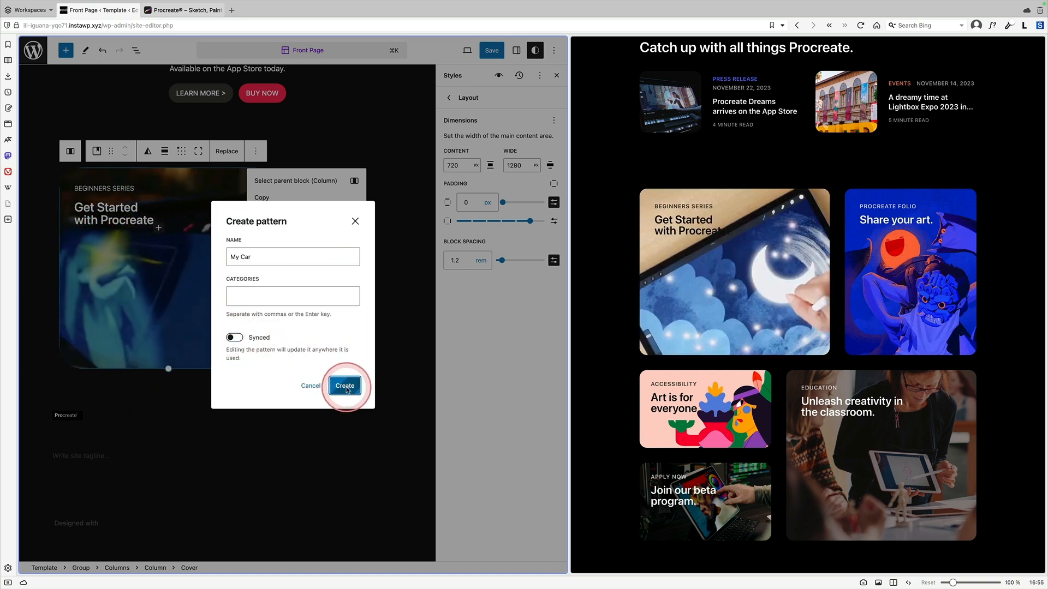
left_click(345, 387)
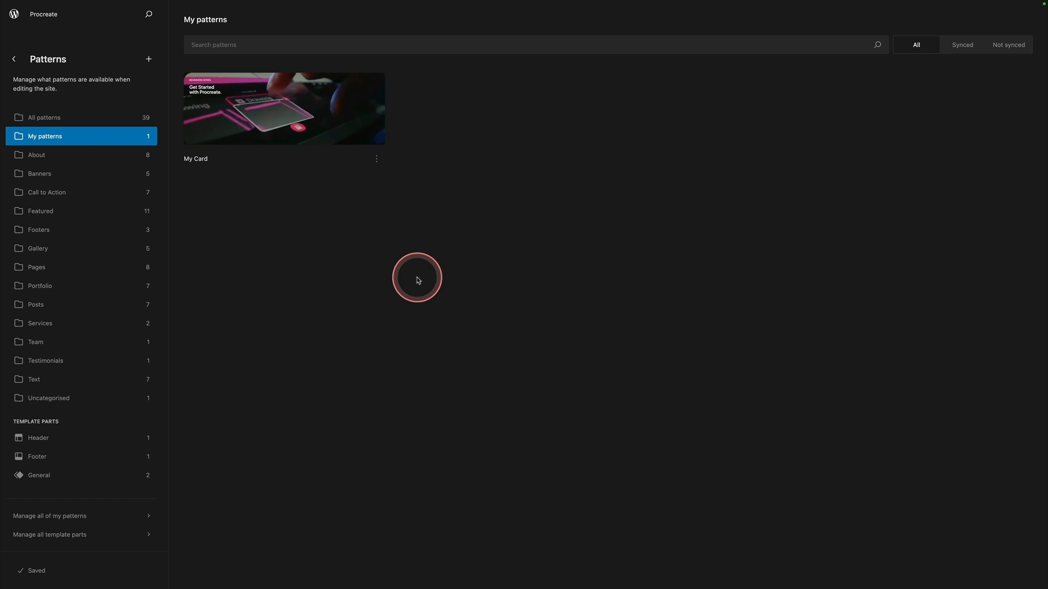
- Open the My Card pattern for editing and show its block structure in List View
left_click(295, 113)
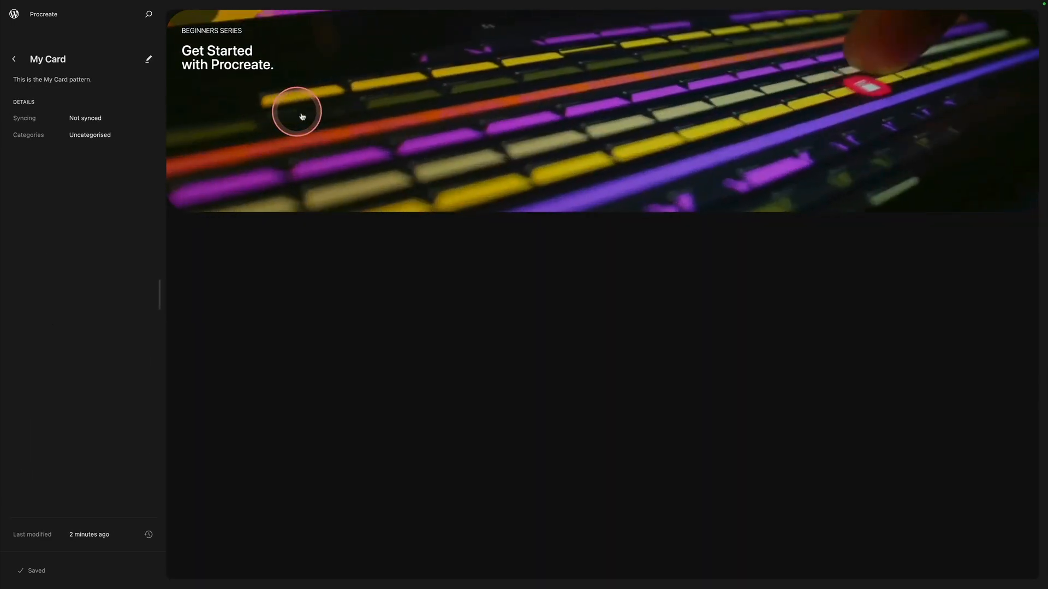
left_click(304, 115)
left_click(117, 14)
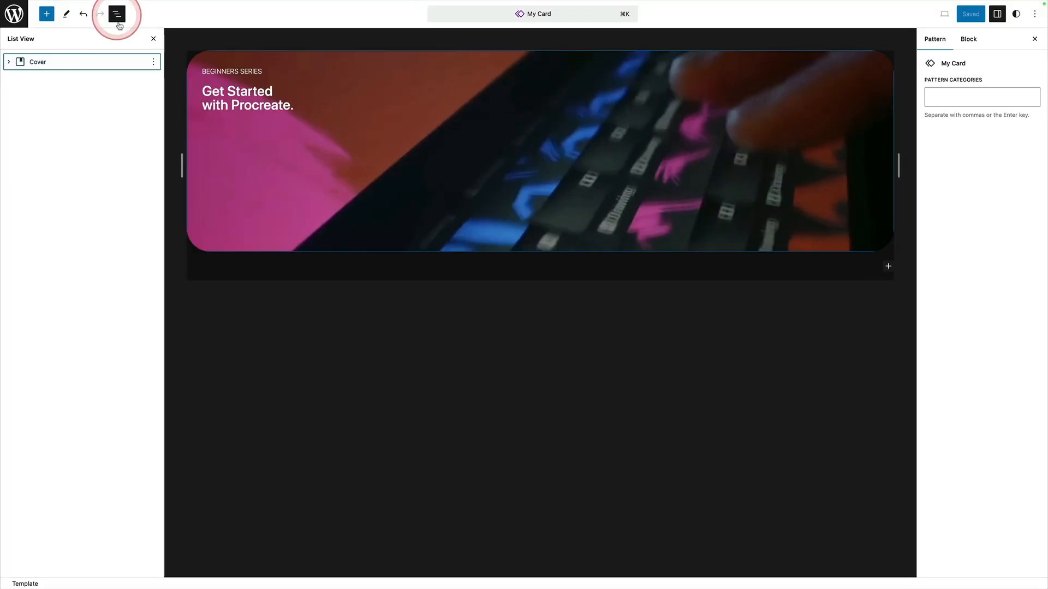
- Lock the group inside the My Card cover with Lock all, disabling its movement and preventing its removal
left_click(9, 61)
left_click(54, 79)
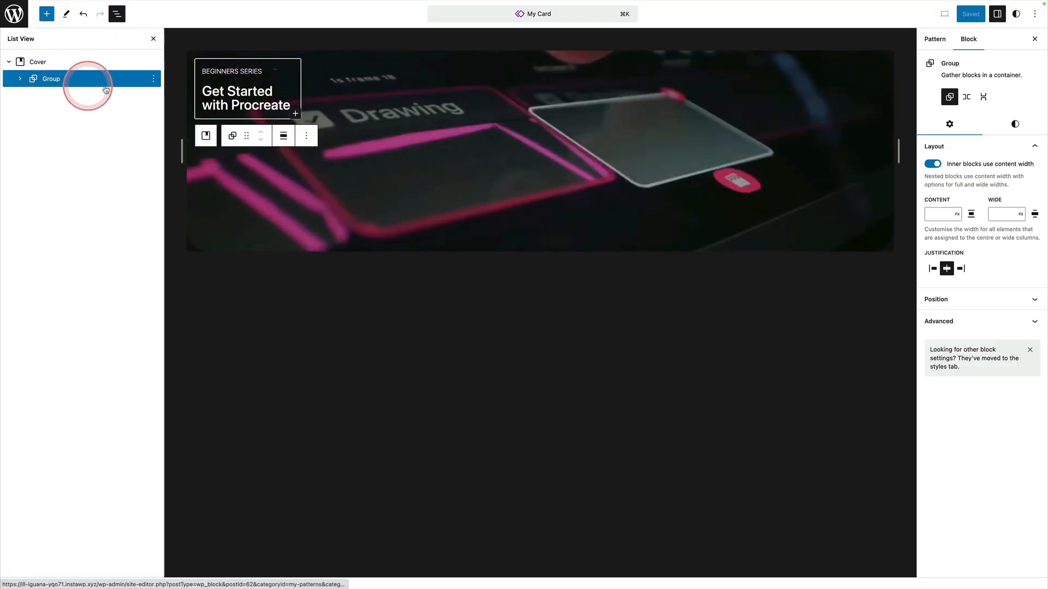
left_click(153, 79)
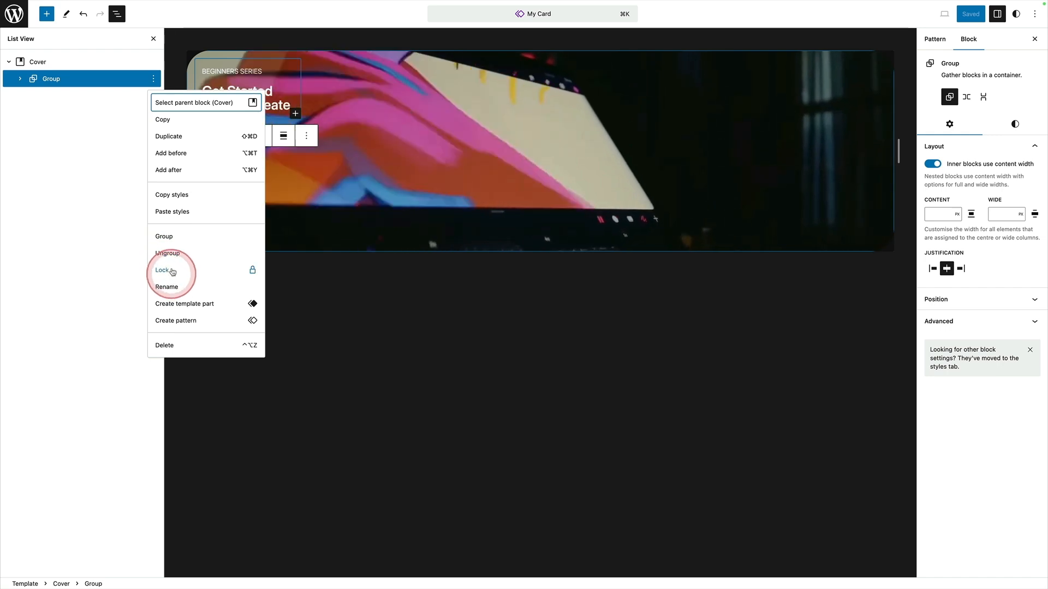
left_click(190, 271)
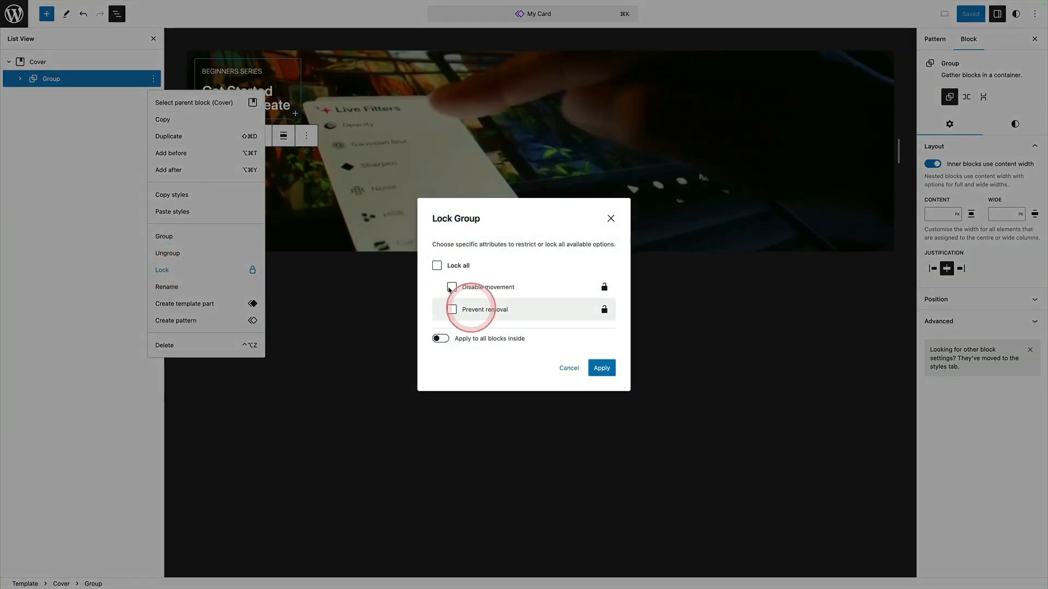
left_click(437, 269)
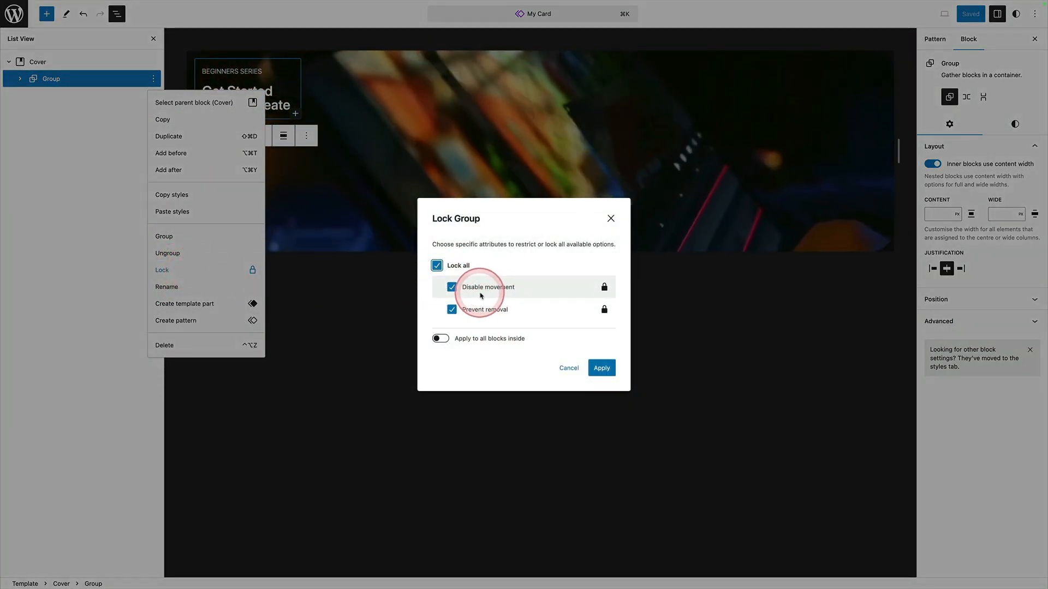
left_click(600, 367)
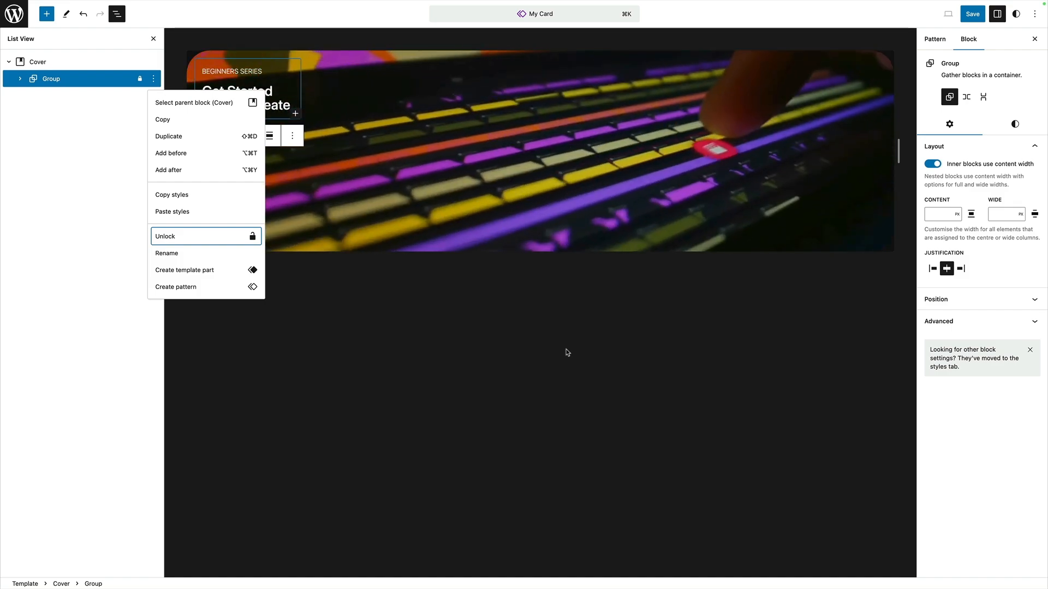
- Insert the My Card pattern into the front page's empty narrow column
left_click(396, 244)
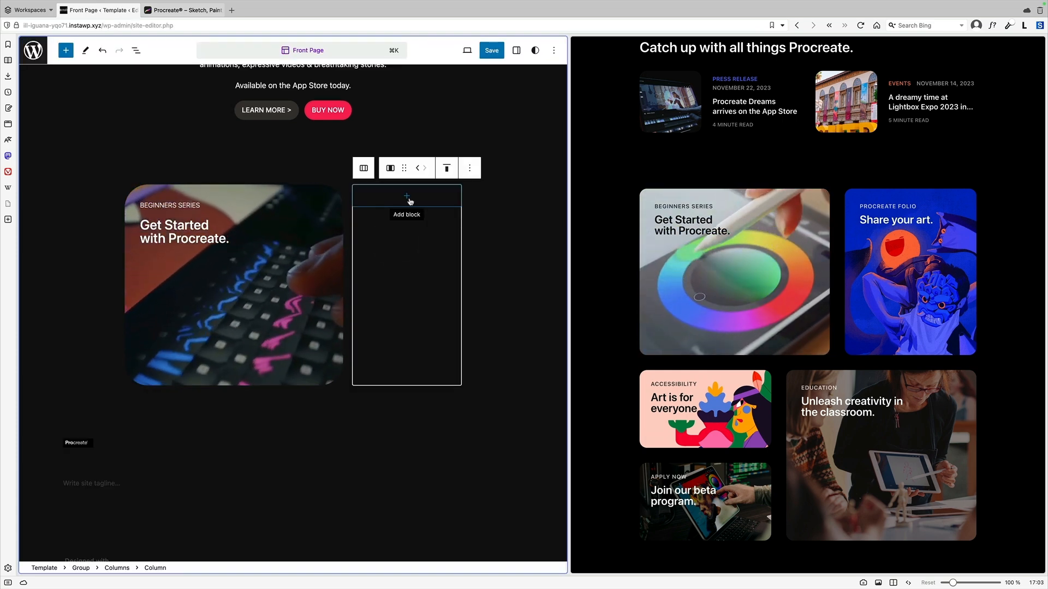
left_click(410, 202)
left_click(394, 230)
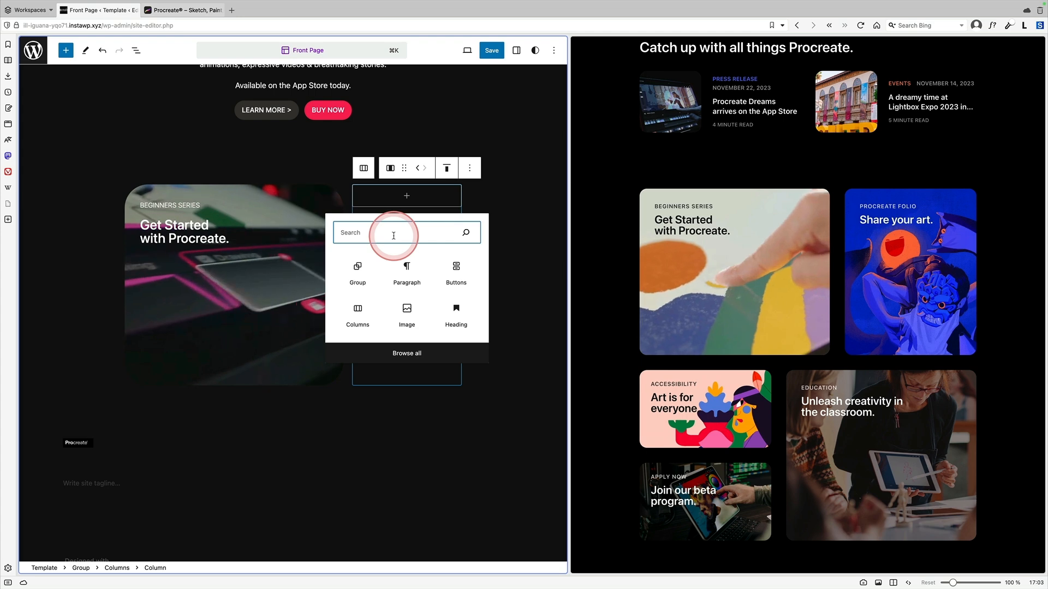
type("my car")
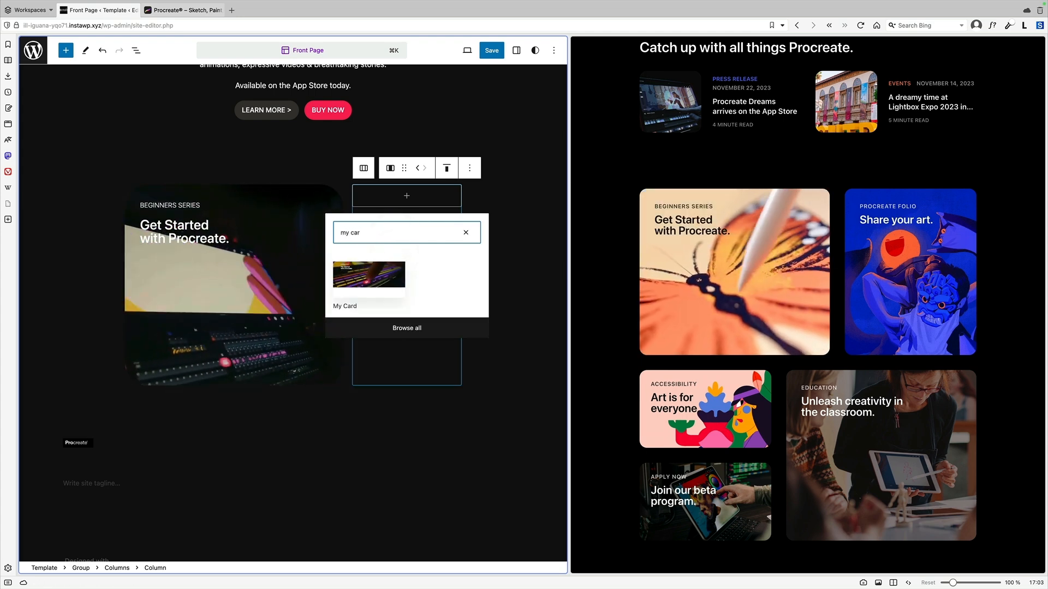
left_click(387, 280)
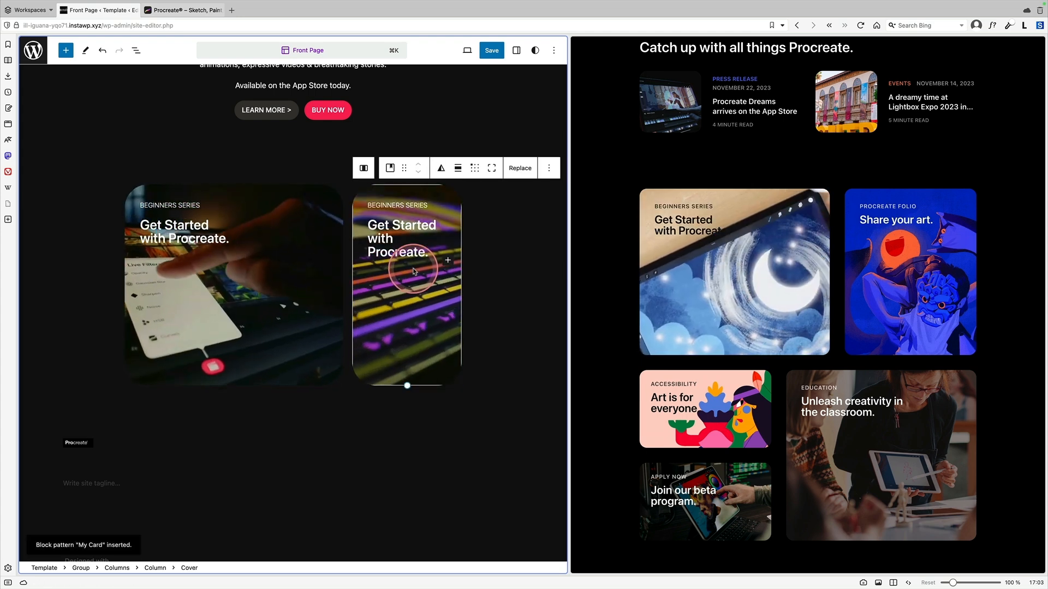
- Replace the narrow card's background video with the orange and purple cloud painting from the media library
left_click(415, 216)
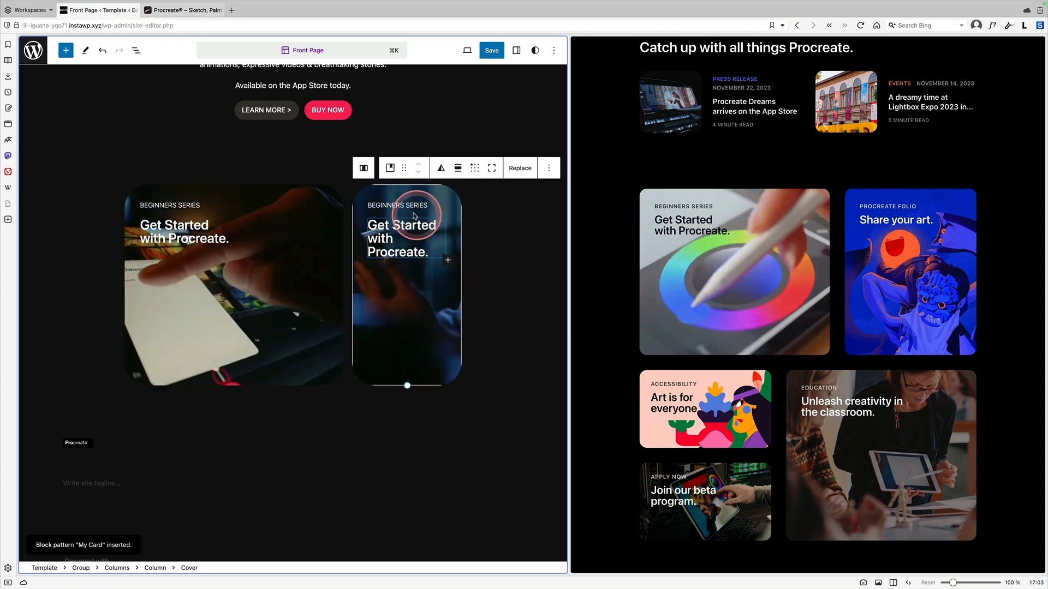
left_click(514, 169)
left_click(489, 199)
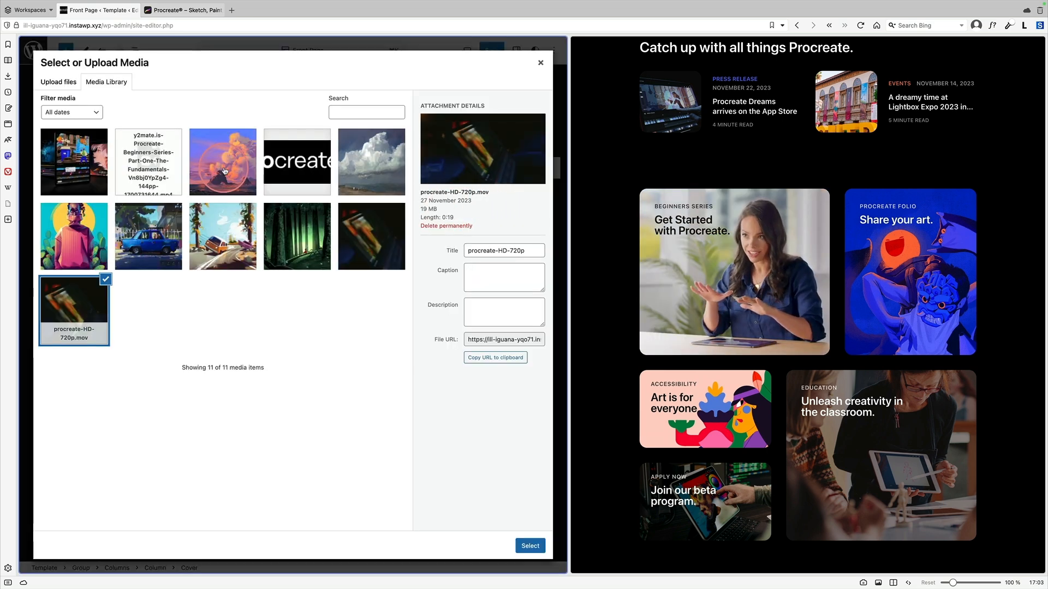
left_click(243, 171)
left_click(464, 457)
left_click(513, 545)
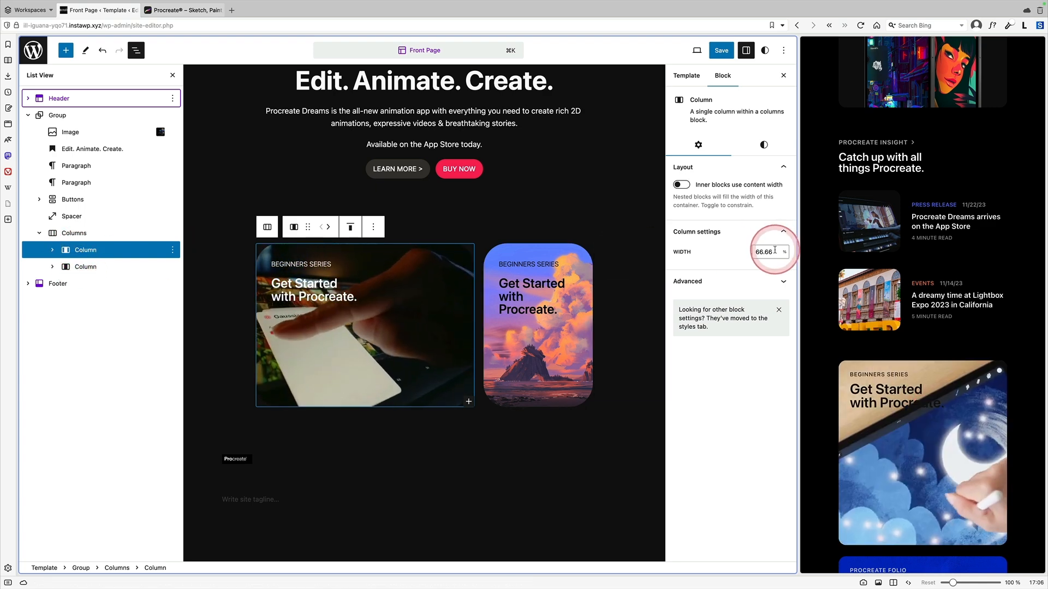
- Set the first card column's width to 60% and change the width of the second card column
left_click_drag(772, 252, 743, 252)
type("60")
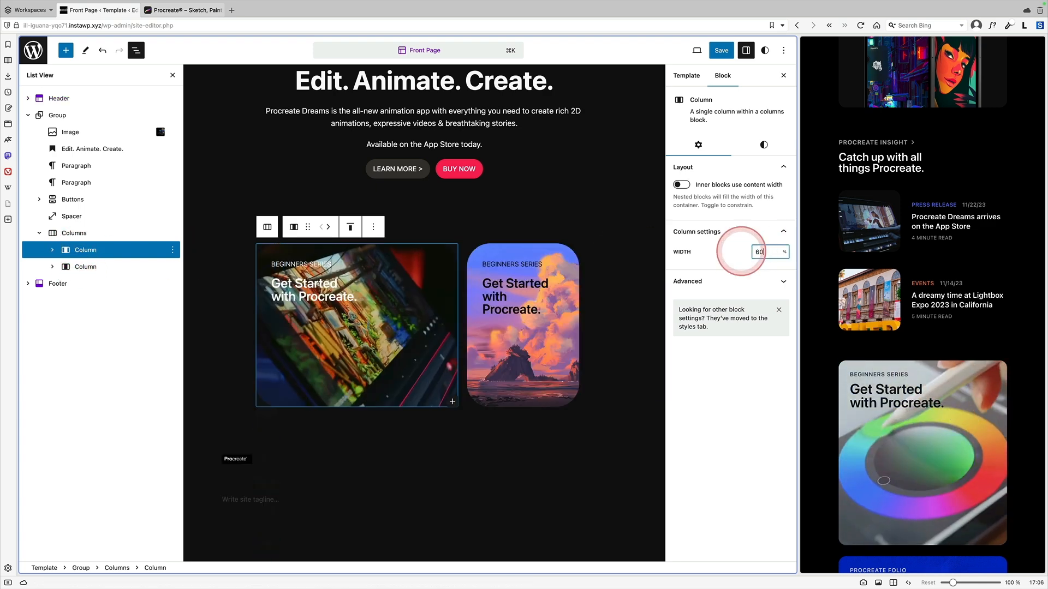
left_click(109, 273)
left_click_drag(766, 255, 727, 254)
type("4")
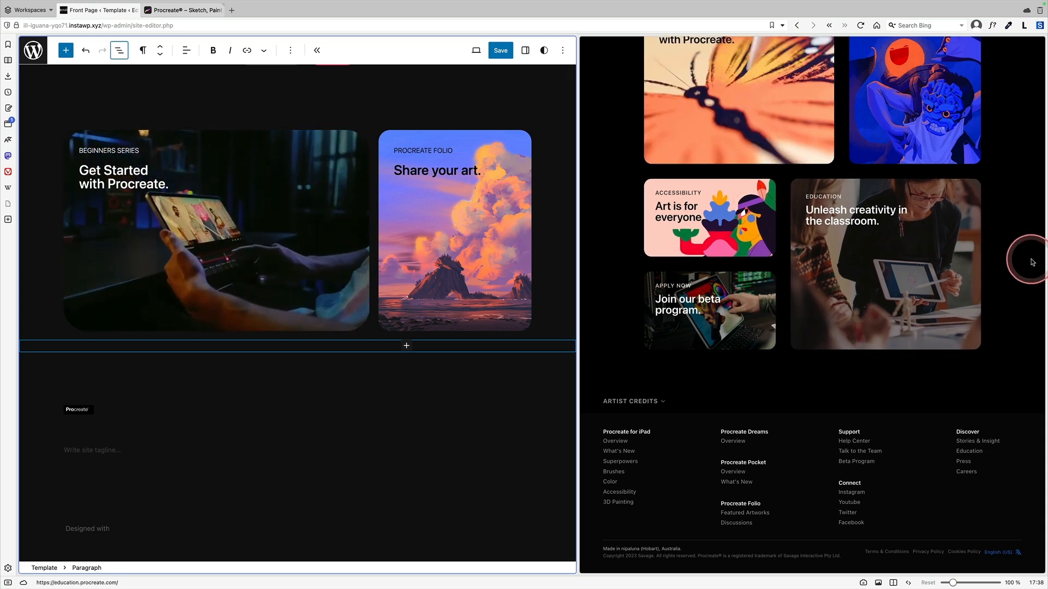
- Paste the copied group with the Accessibility, Apply Now and Education cards into the empty paragraph below the first card row
left_click(240, 344)
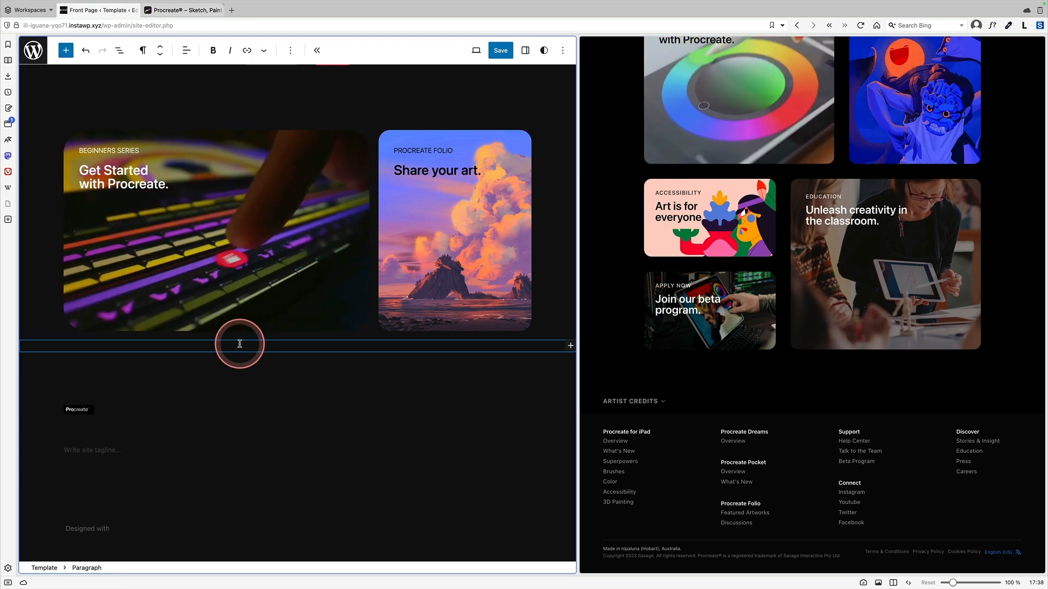
key("ctrl+v")
scroll(50, 341, "down", 3)
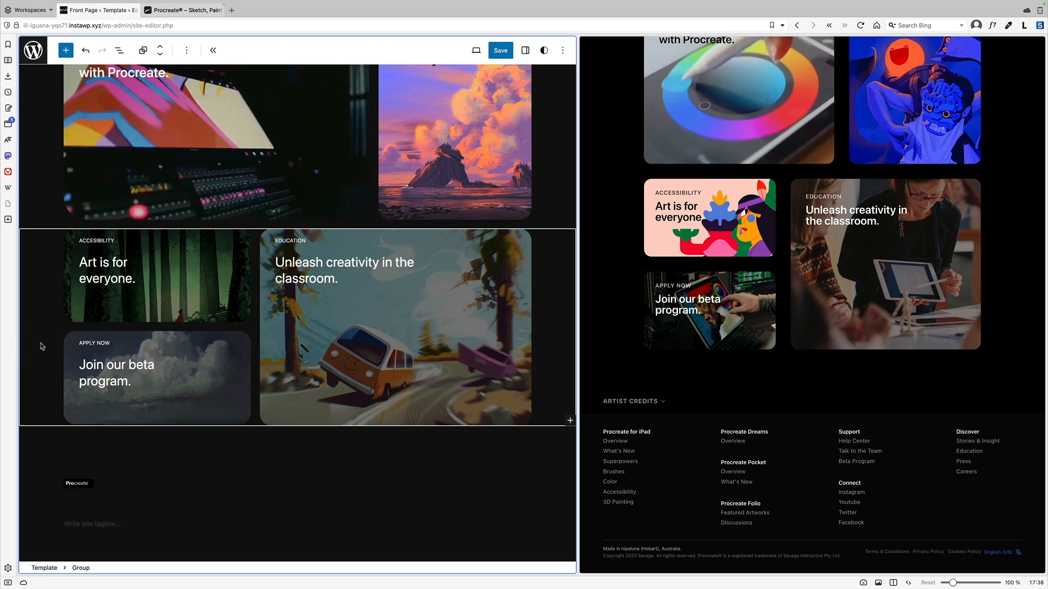
- Inspect the Cover blocks nested in the Bottom Grid's two columns and compare the published page with the original Procreate site
left_click(112, 463)
scroll(114, 462, "up", 2)
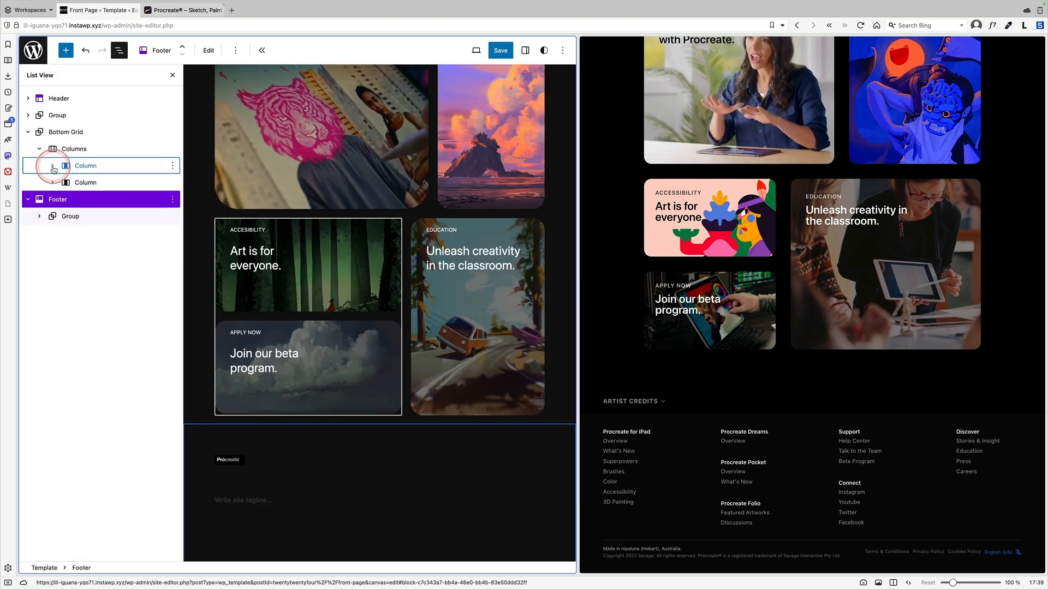
left_click(52, 166)
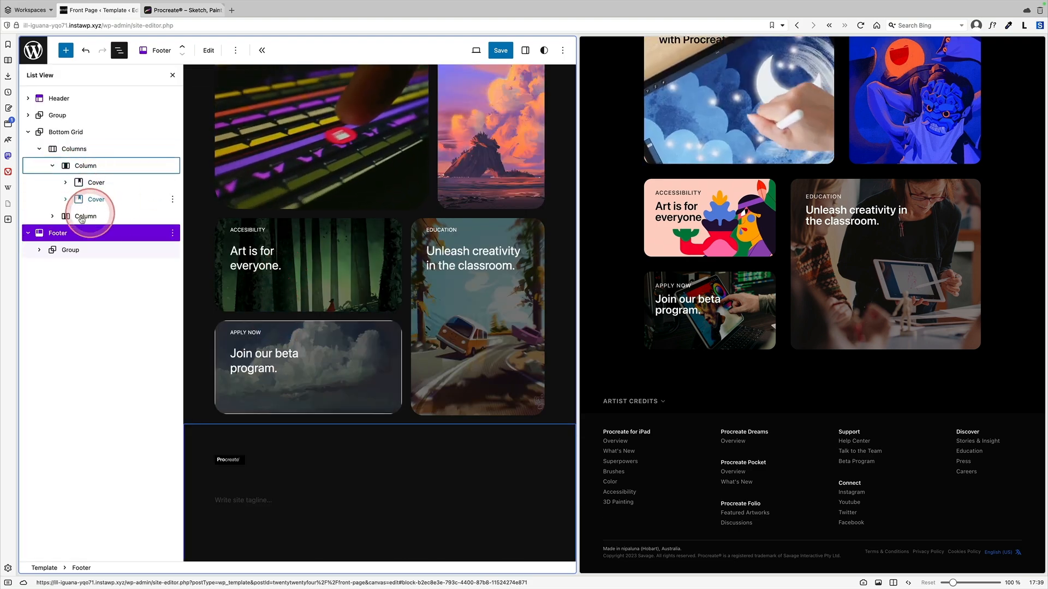
left_click(53, 216)
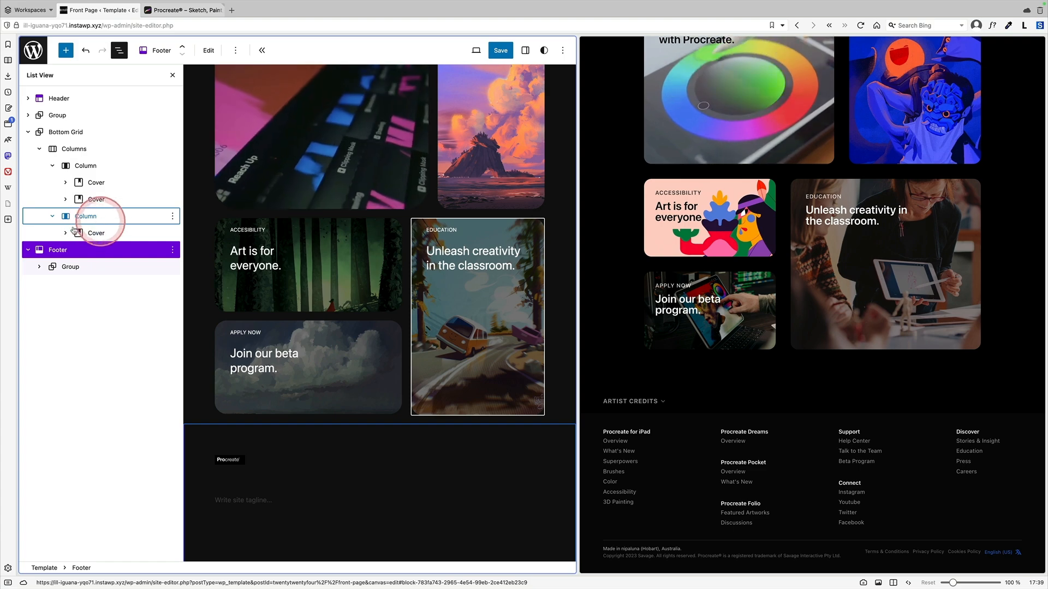
left_click(479, 281)
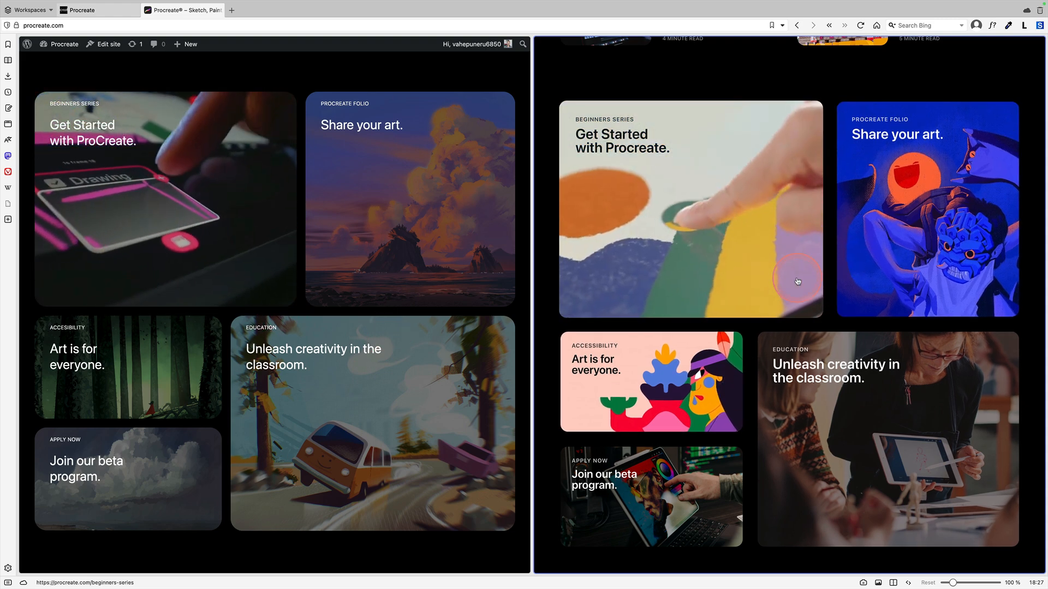
scroll(302, 225, "up", 1)
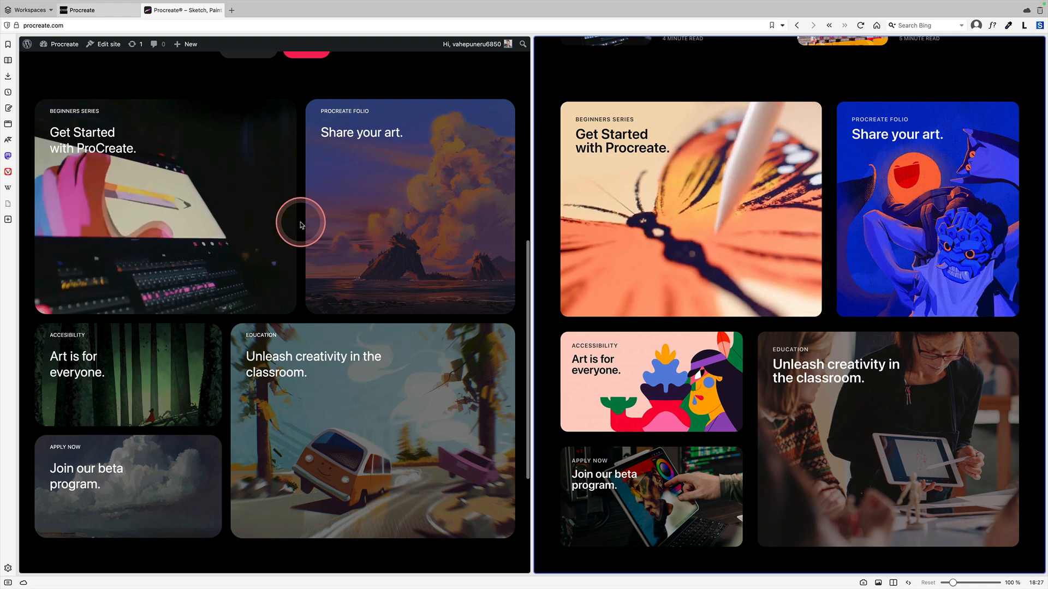